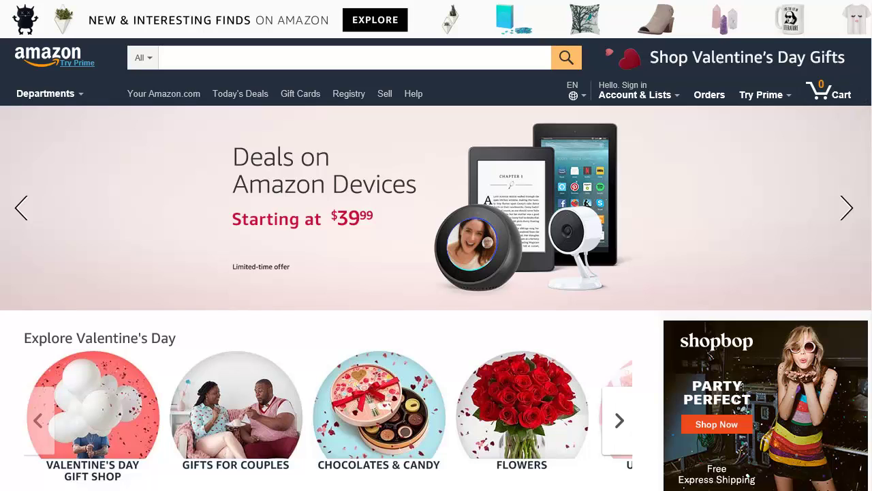
- Look over the Amazon home page down to the footer links, including the Make Money with Us section
scroll(436, 273, down, 20)
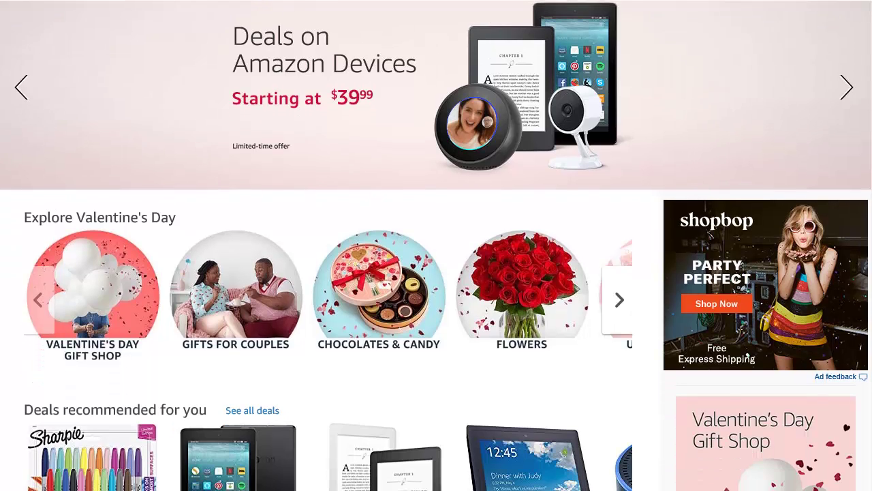
scroll(866, 374, down, 15)
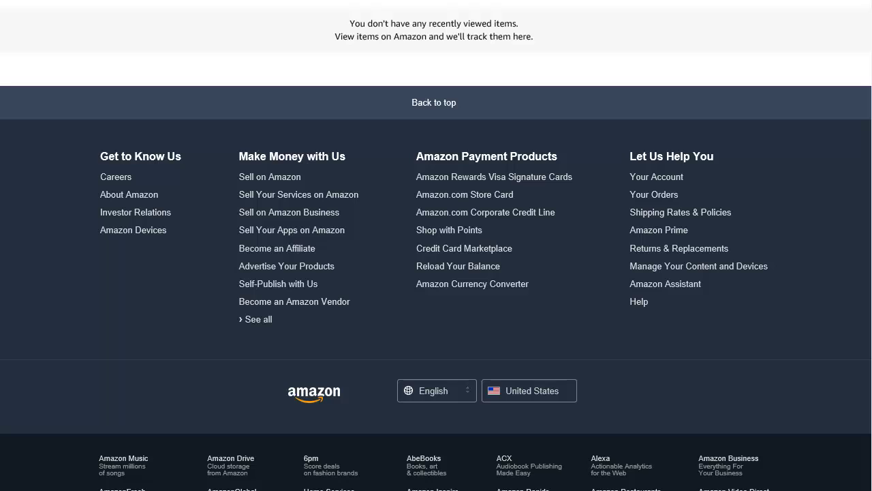
scroll(436, 245, down, 3)
scroll(437, 245, up, 3)
scroll(436, 245, down, 1)
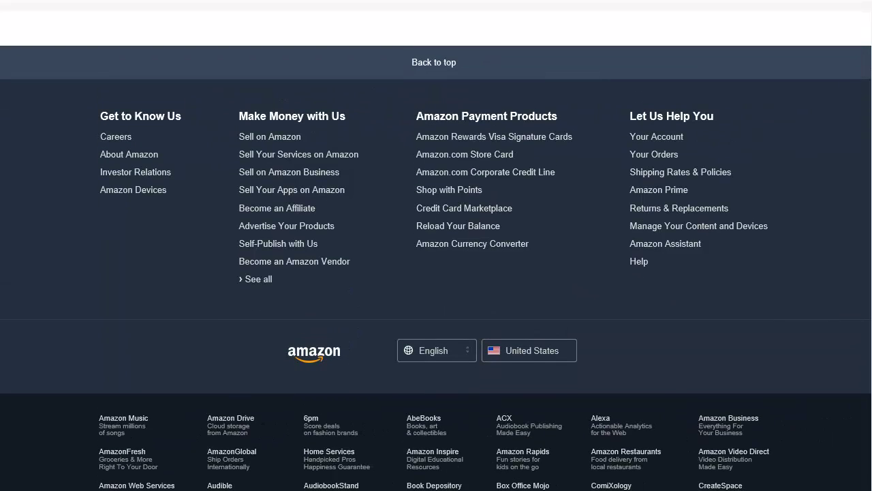
scroll(436, 245, up, 5)
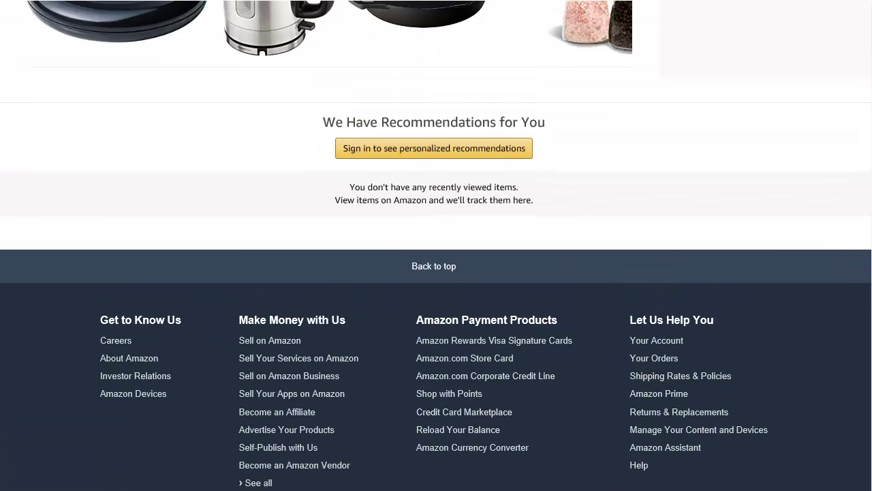
scroll(436, 245, up, 20)
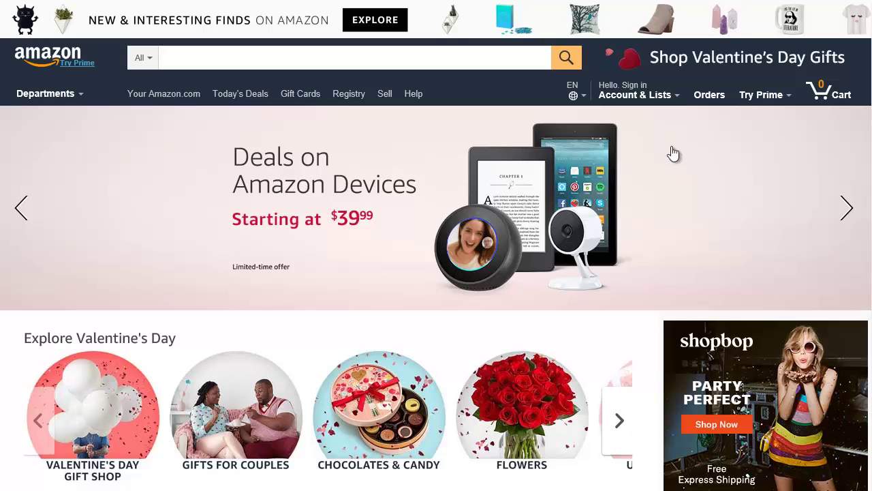
- View the Account & Lists options of the signed-in account
mouse_move(652, 96)
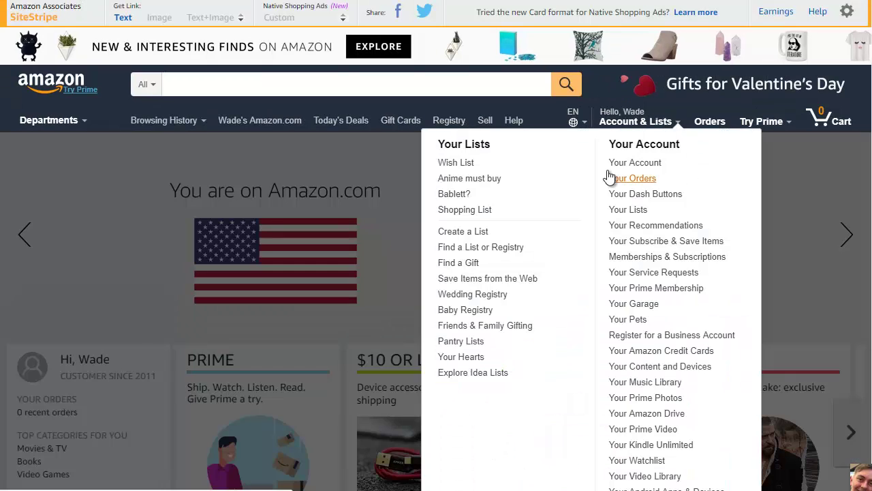
scroll(288, 233, down, 2)
scroll(590, 210, up, 2)
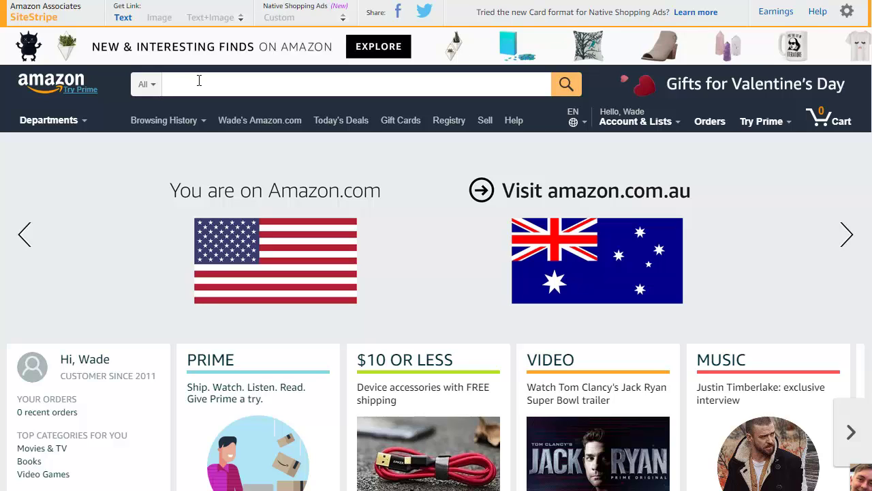
- Search all departments for "kitten calendar"
click(199, 80)
text(kitt)
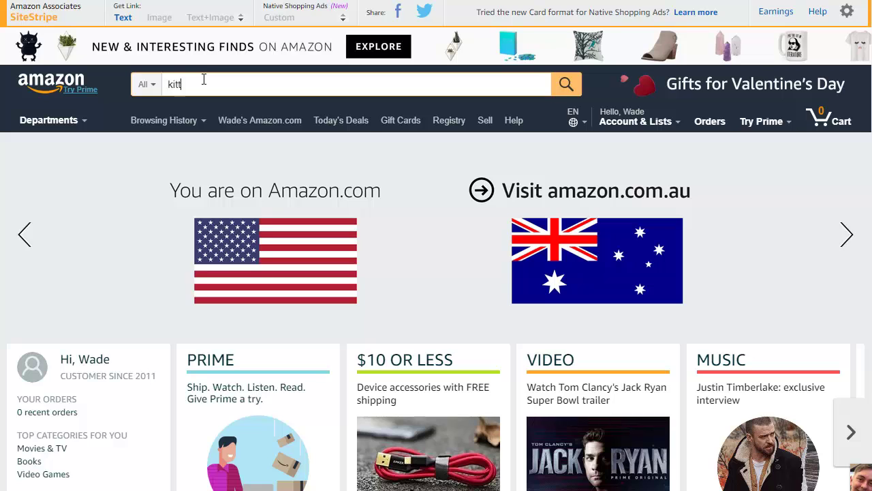
text(en calendar)
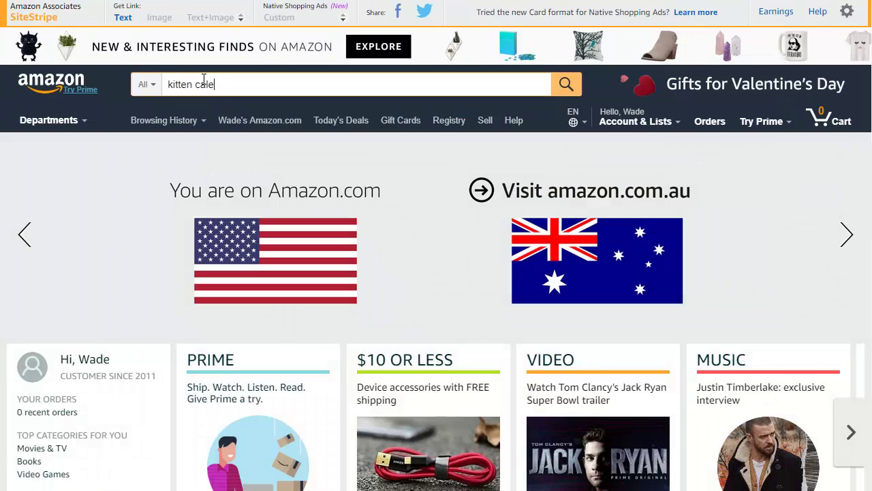
text(ndar)
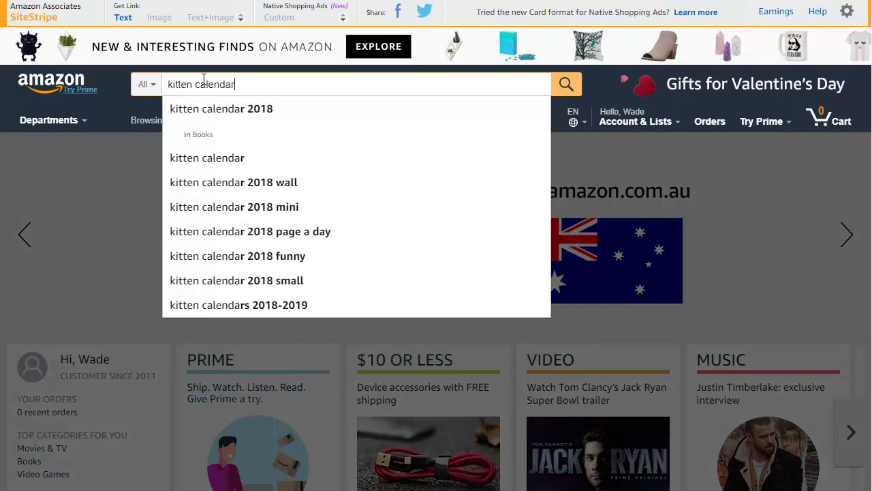
key(Return)
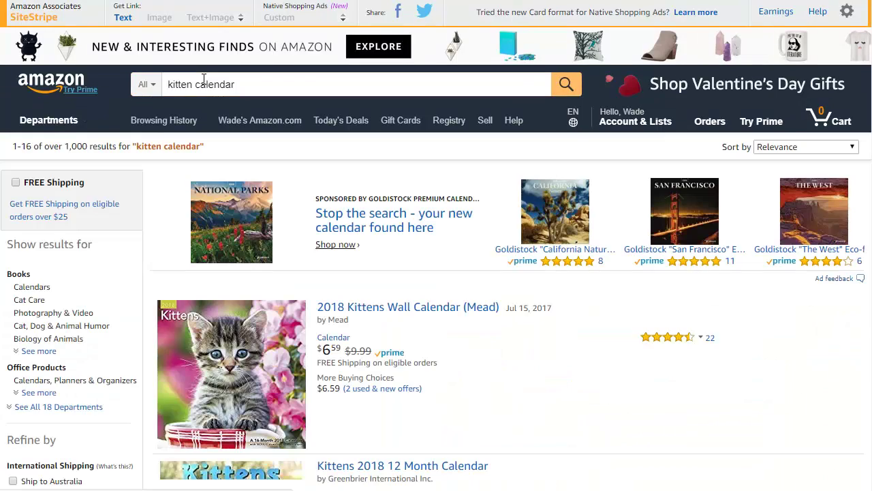
- Browse the kitten calendar results and open the Yoga Kittens 2018 7 x 7 Inch Monthly Mini Wall Calendar product page
scroll(429, 249, down, 2)
scroll(431, 252, down, 6)
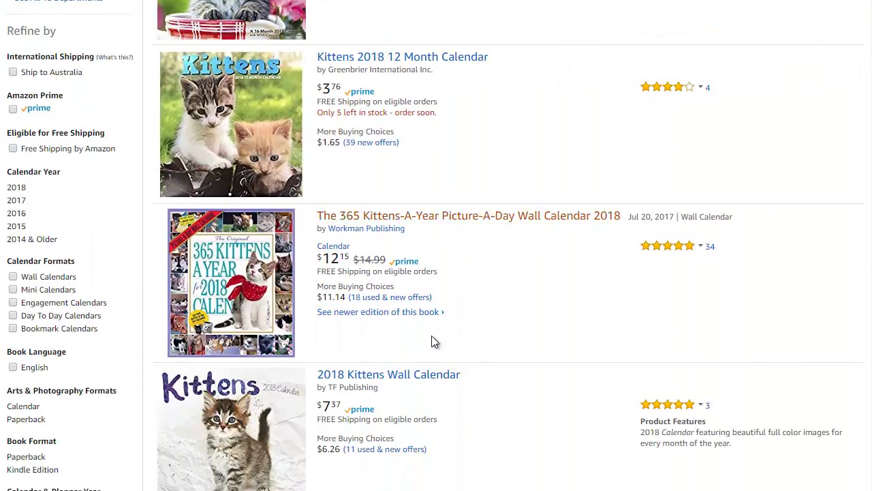
scroll(441, 348, up, 5)
scroll(497, 255, down, 3)
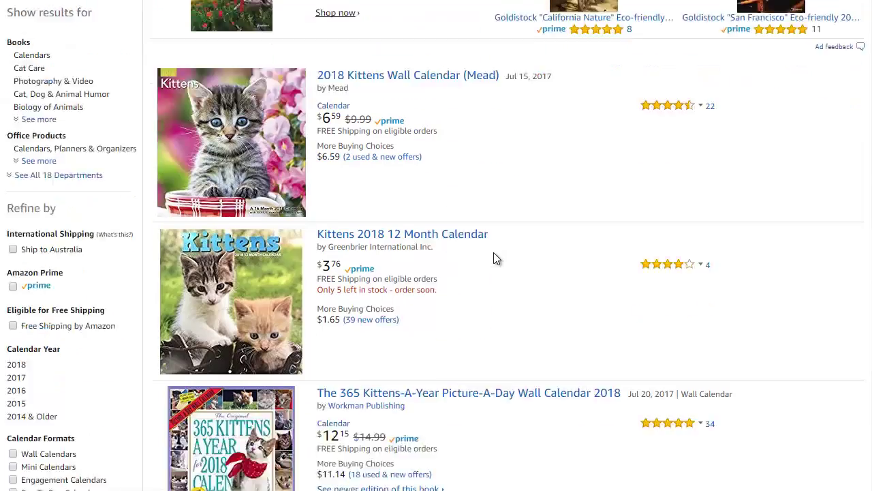
scroll(326, 241, down, 3)
scroll(419, 320, up, 6)
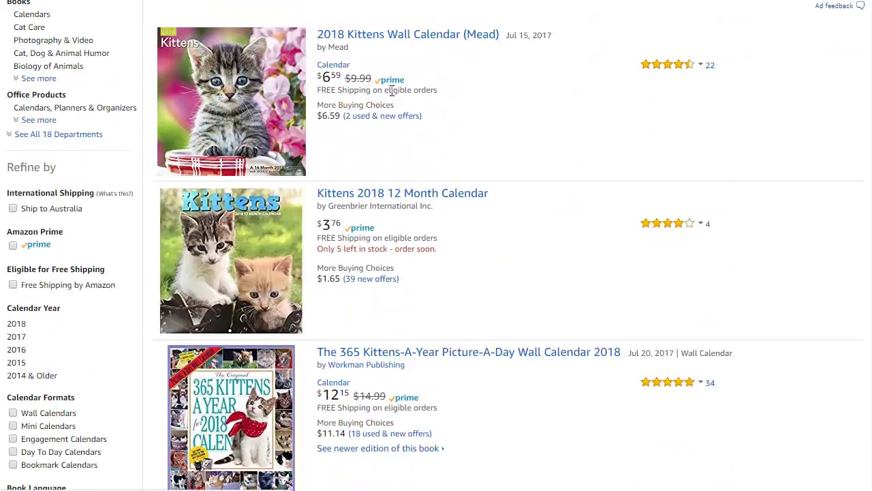
scroll(341, 150, down, 15)
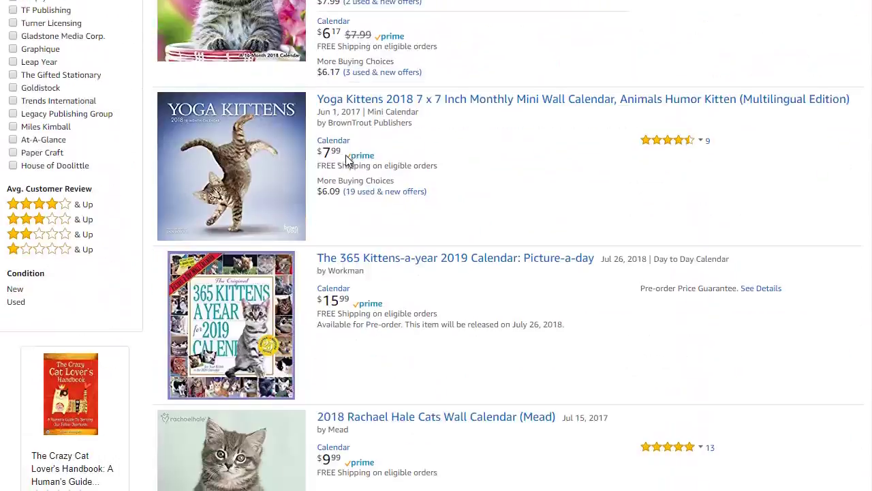
click(421, 101)
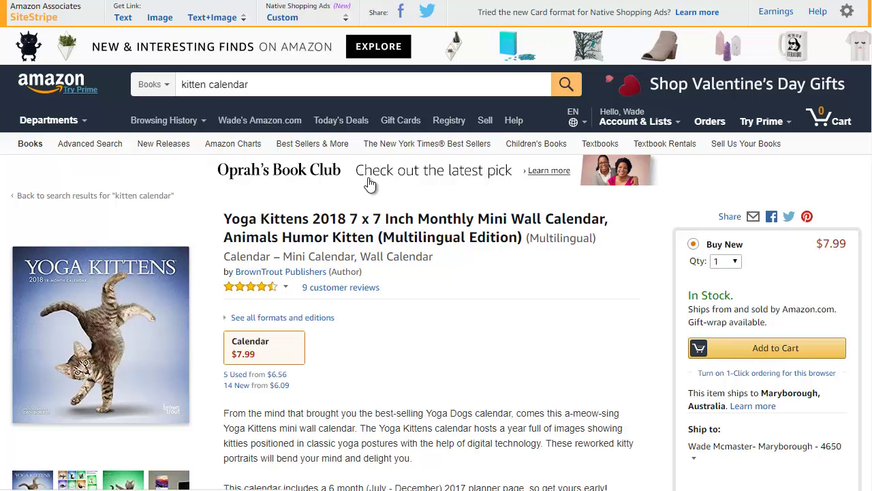
- Generate a SiteStripe text link to the Yoga Kittens calendar page
scroll(321, 180, down, 1)
scroll(321, 179, up, 1)
scroll(321, 180, down, 2)
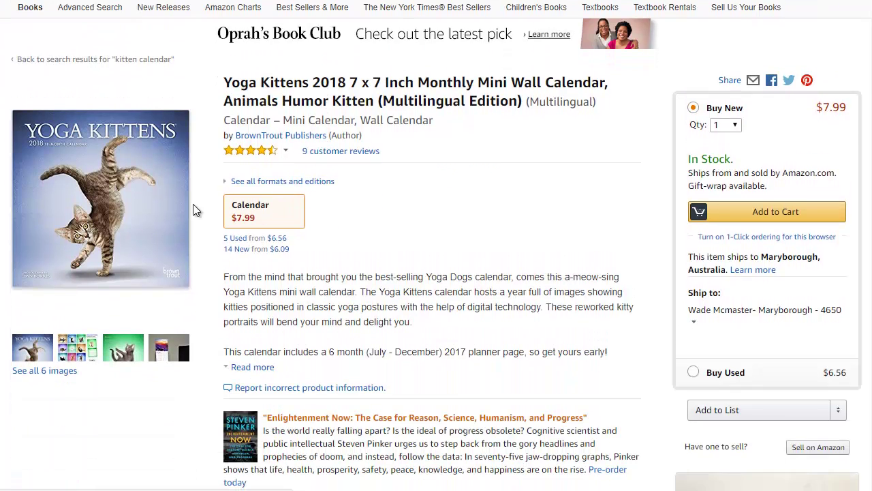
scroll(142, 219, up, 2)
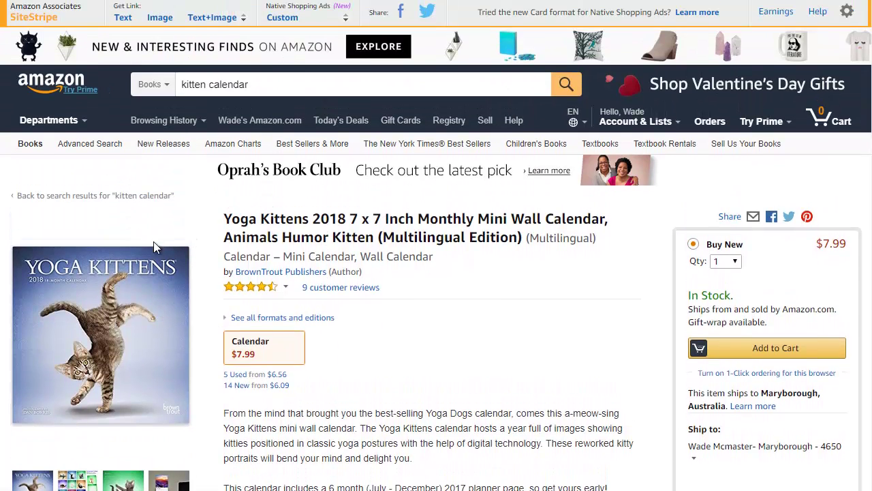
click(126, 20)
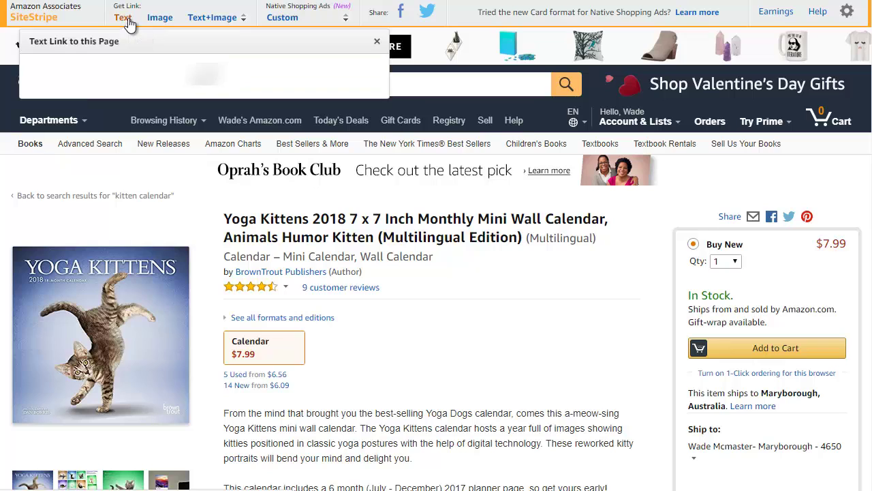
click(173, 146)
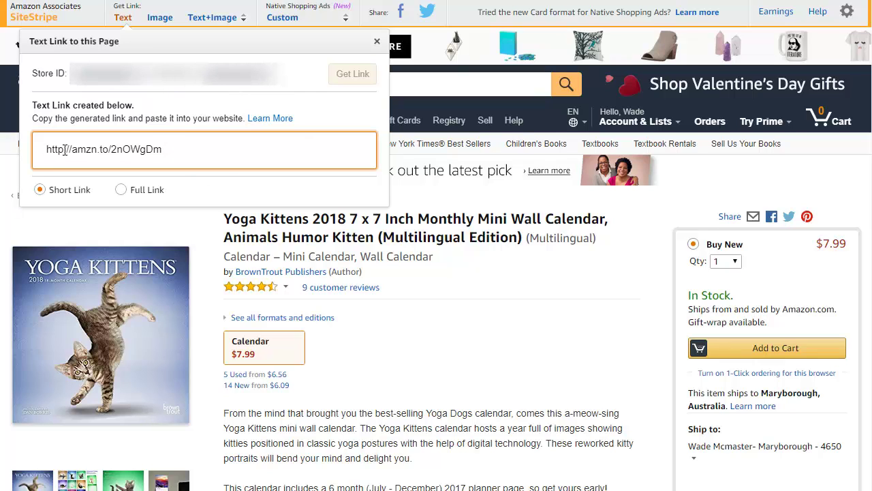
- Select the generated short affiliate link in full and copy it
drag(171, 149, 53, 149)
right_click(92, 155)
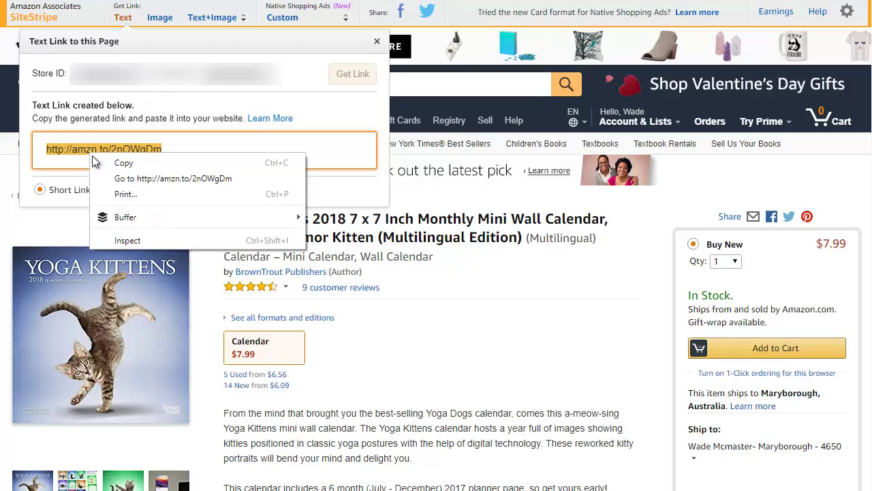
click(231, 144)
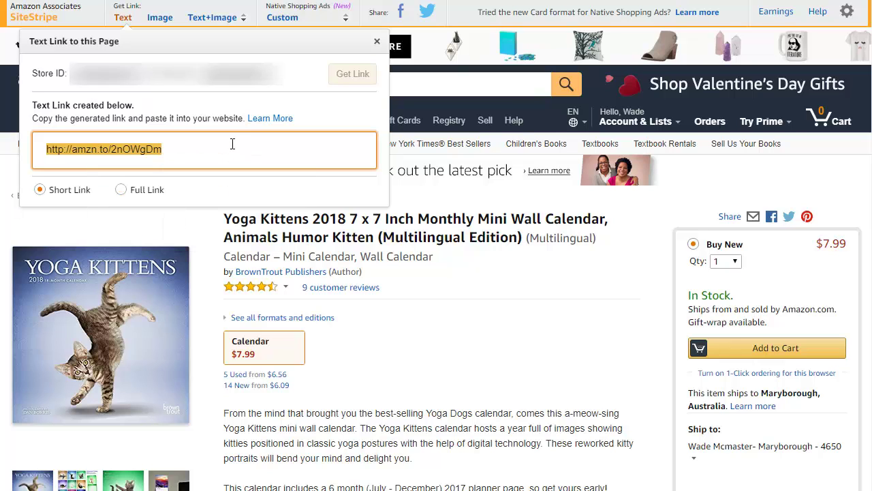
right_click(135, 148)
click(169, 159)
click(202, 150)
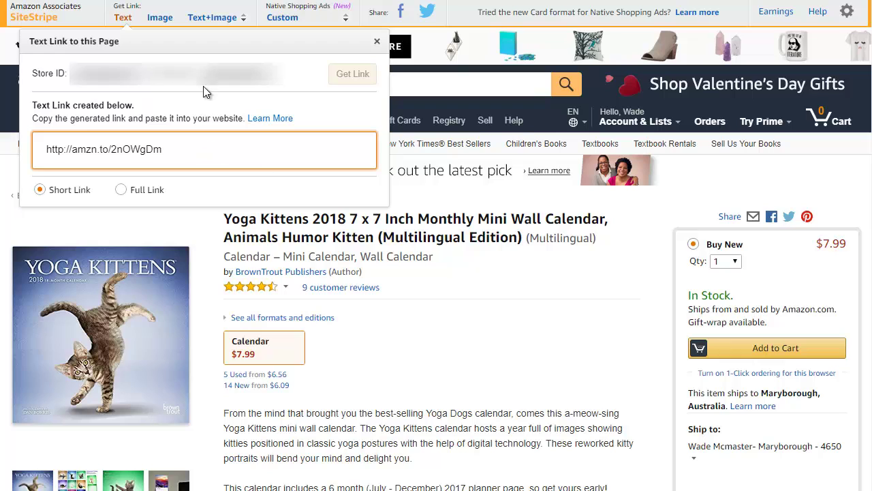
right_click(197, 153)
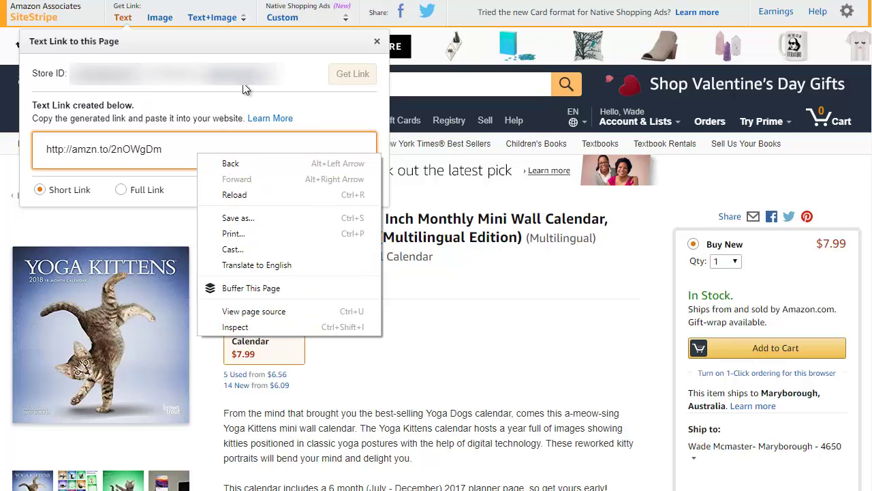
click(177, 145)
triple_click(176, 145)
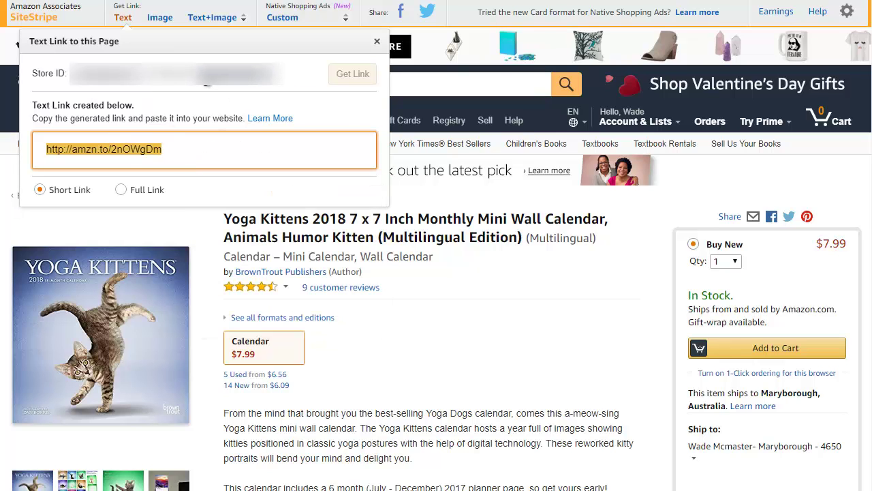
- Switch the text link to Full Link and back to Short Link, and close the link dialog
click(125, 193)
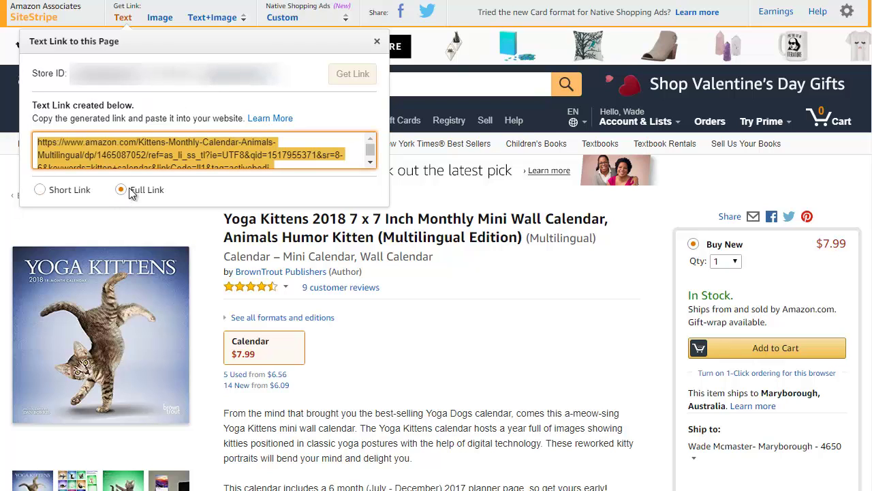
click(48, 193)
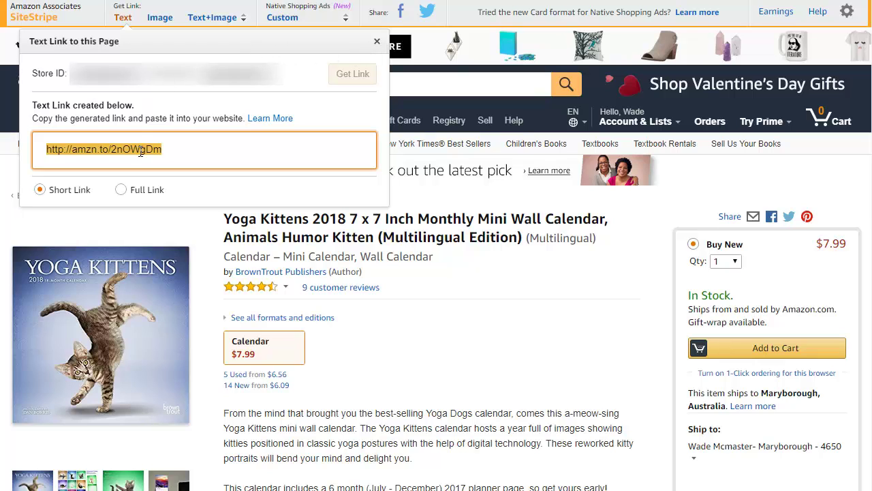
click(379, 45)
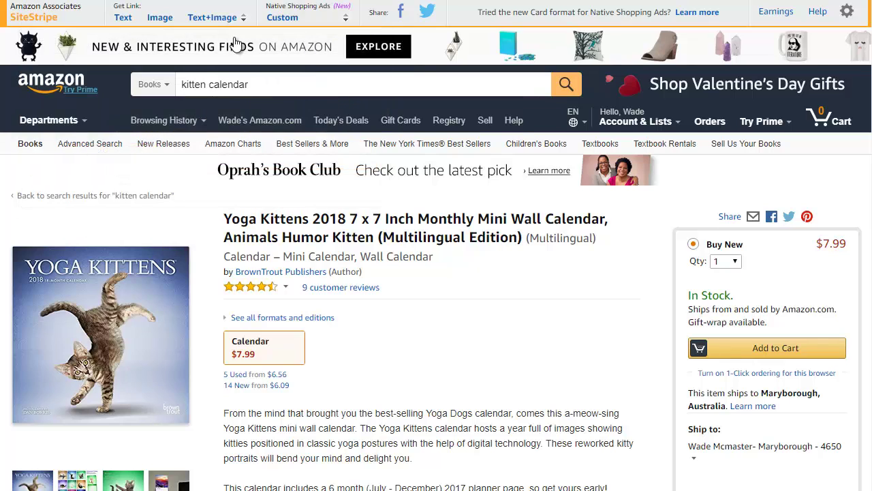
- Generate a SiteStripe image link for the Yoga Kittens calendar with the image size set to Large
click(159, 19)
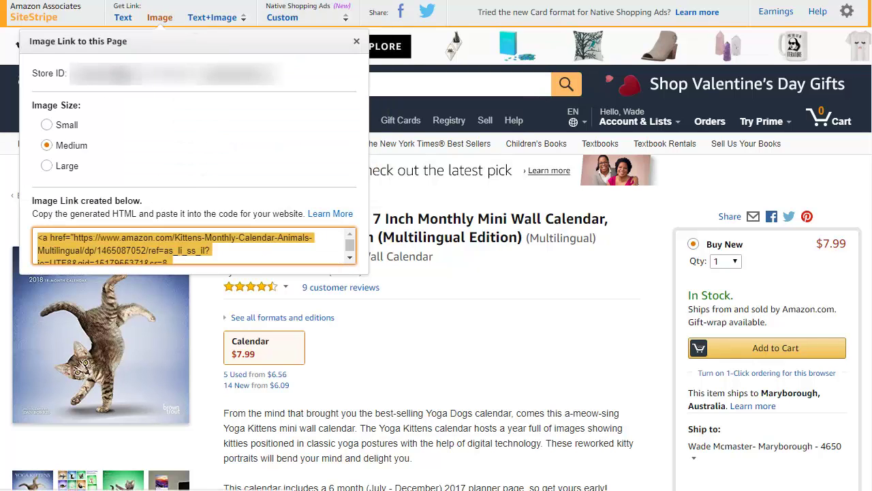
click(46, 125)
click(46, 166)
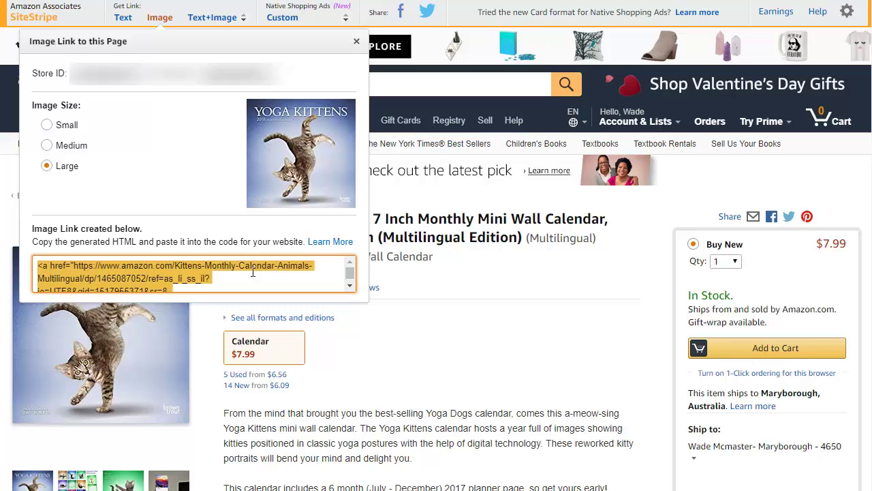
scroll(351, 276, down, 2)
scroll(350, 276, up, 2)
- Generate a Text+Image link for the Yoga Kittens calendar and select its generated iframe HTML code
click(216, 19)
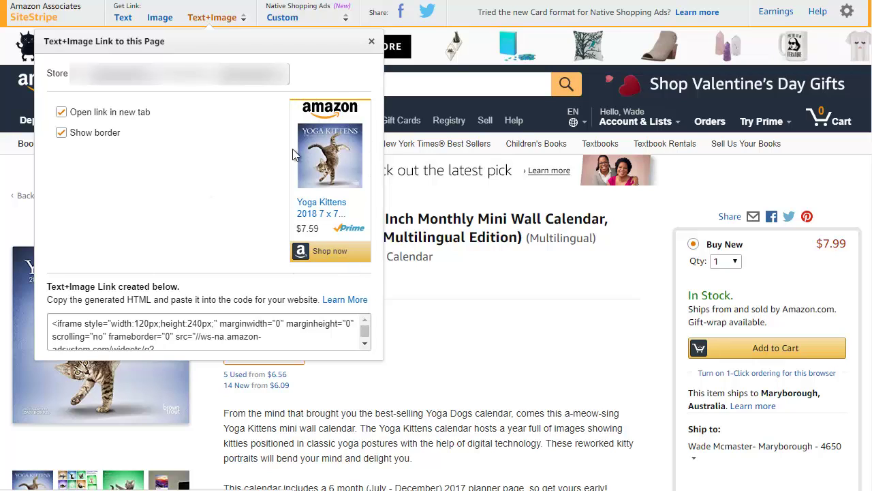
drag(55, 327, 193, 332)
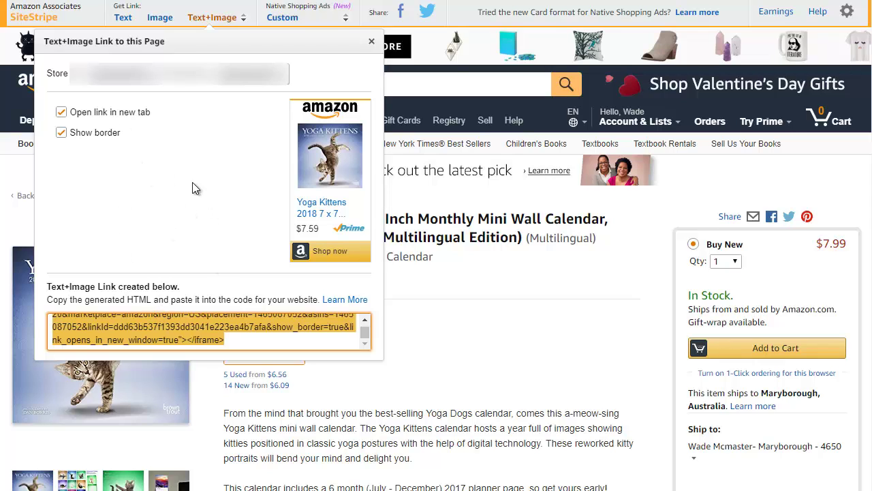
click(192, 333)
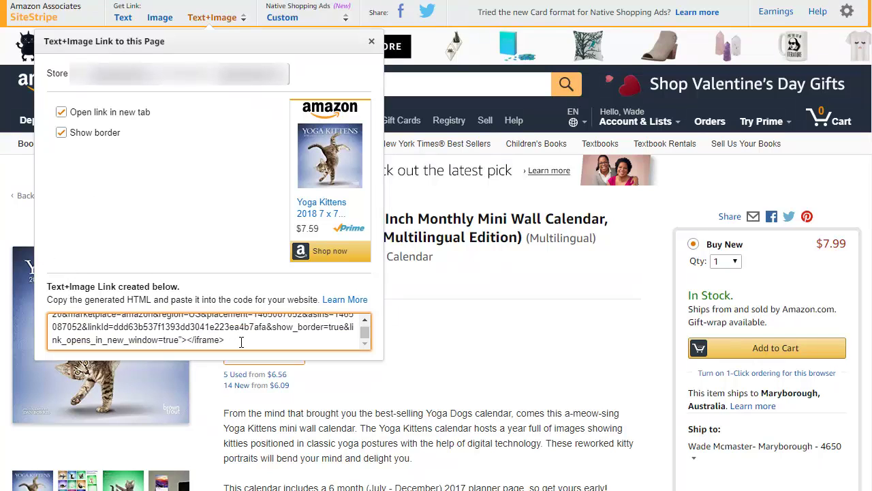
click(206, 339)
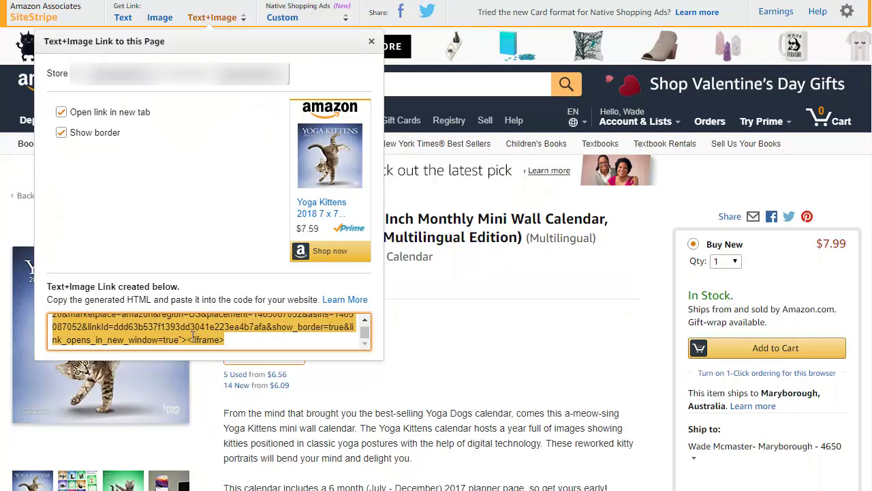
click(233, 336)
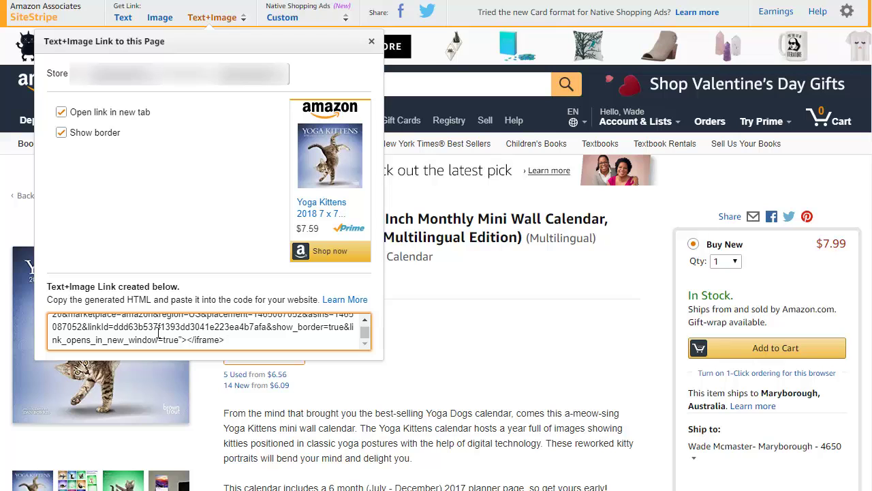
- Generate the short text link for the Yoga Kittens calendar again, select the whole link, and close the link dialog
scroll(211, 336, up, 2)
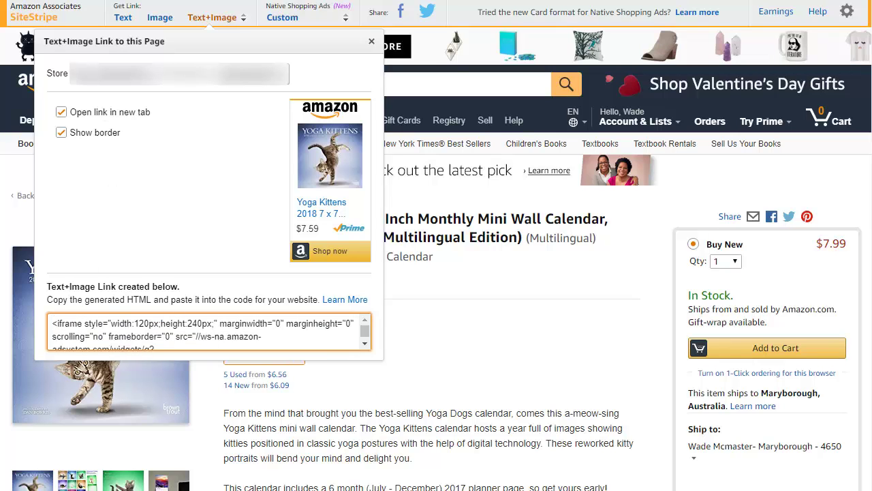
click(124, 20)
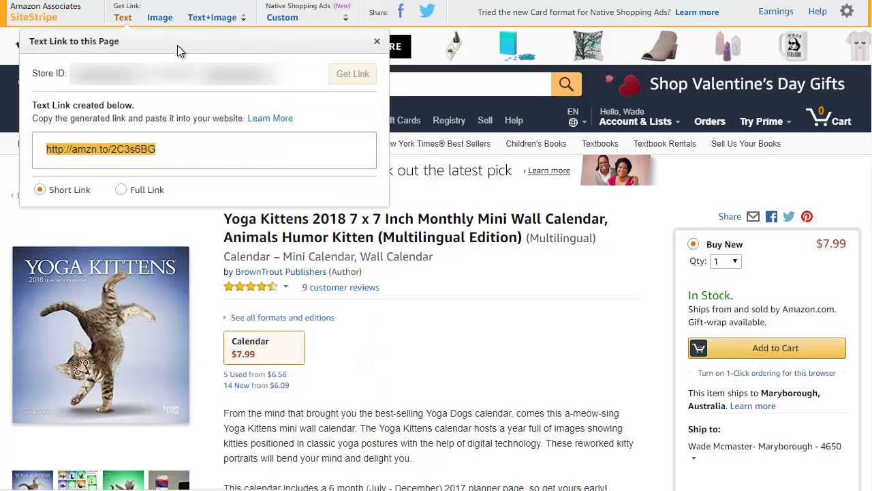
click(180, 146)
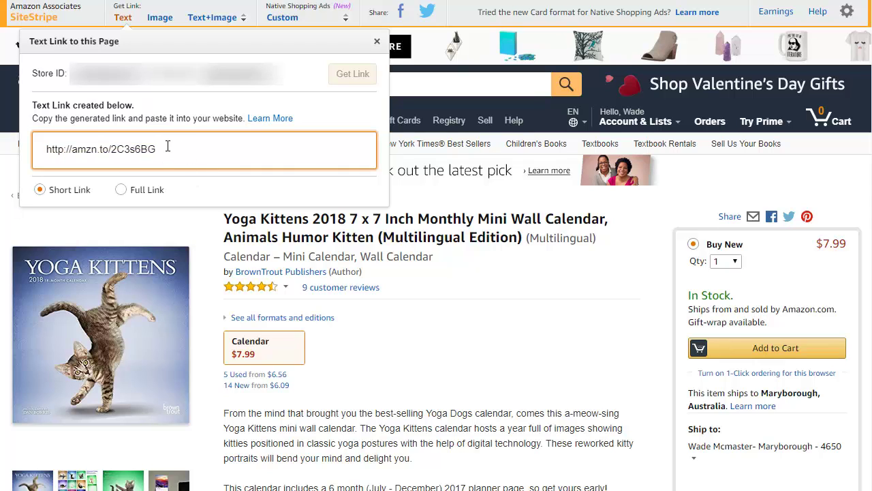
triple_click(190, 154)
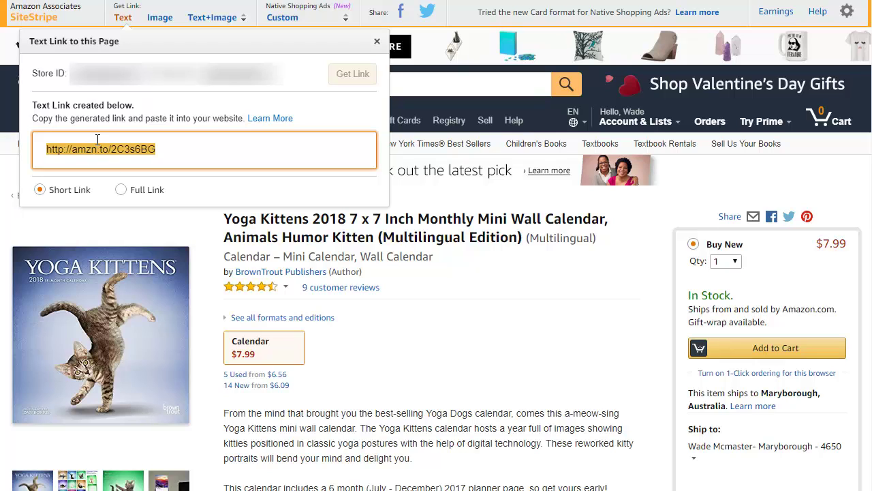
click(377, 41)
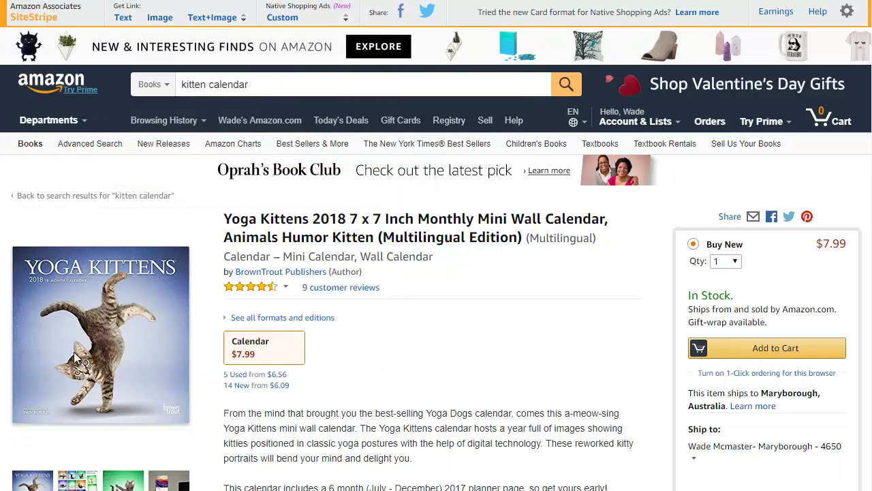
- Search the Books department for "avengers" and look through the results
drag(256, 80, 148, 85)
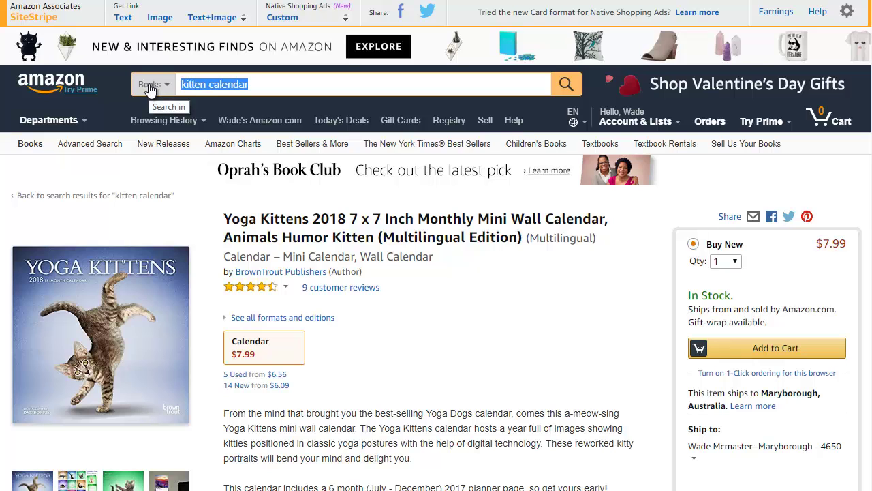
text(avengers)
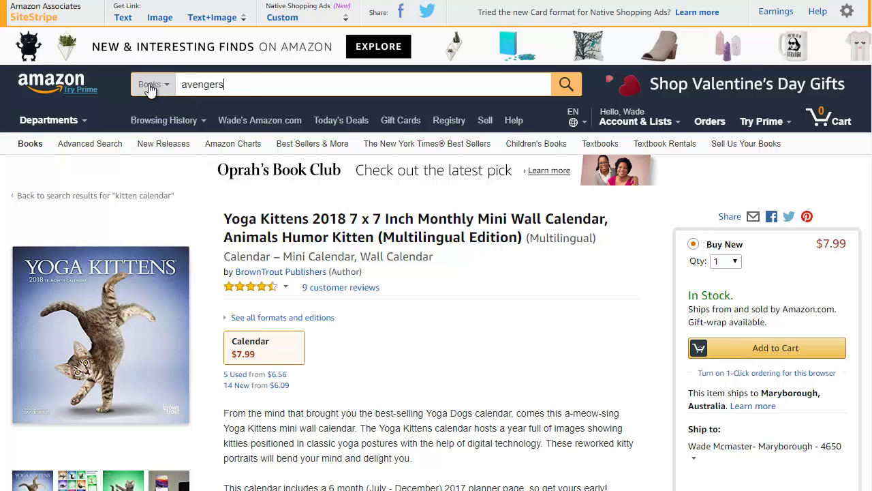
key(Return)
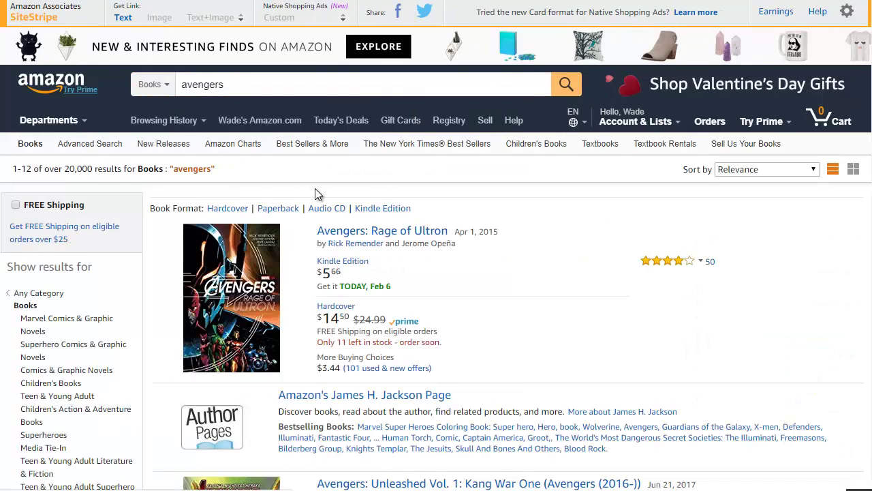
scroll(315, 189, down, 6)
scroll(300, 239, up, 6)
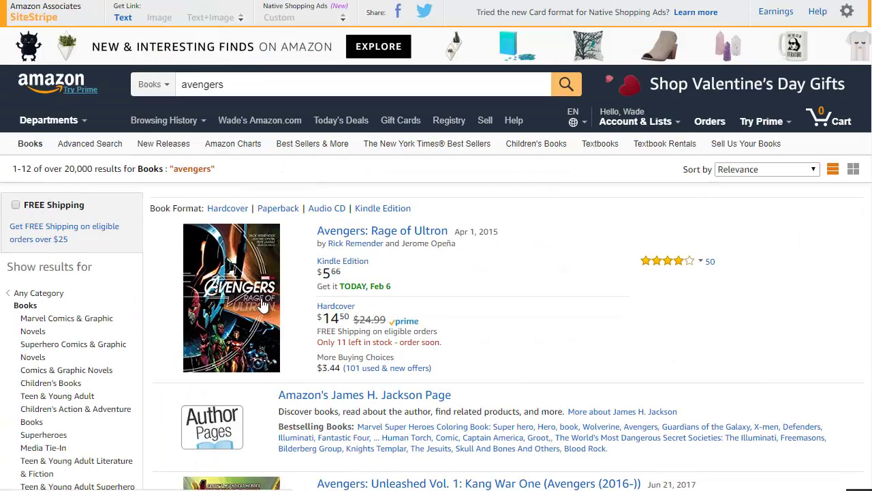